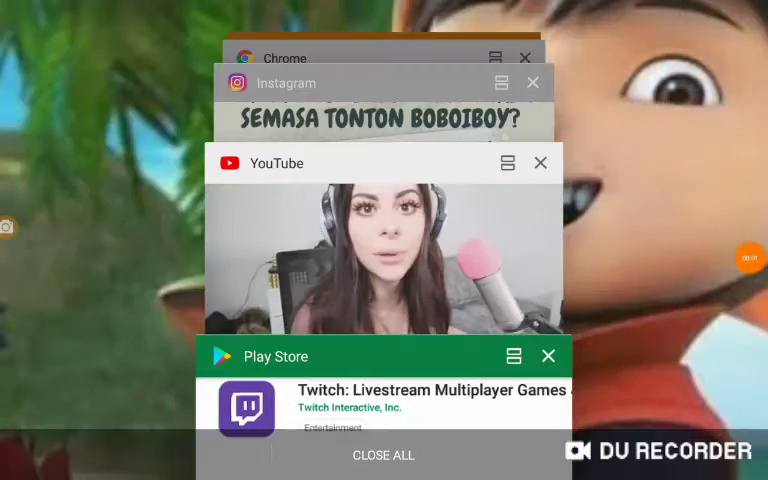
scroll(384, 260, "up", 5)
scroll(384, 260, "up", 3)
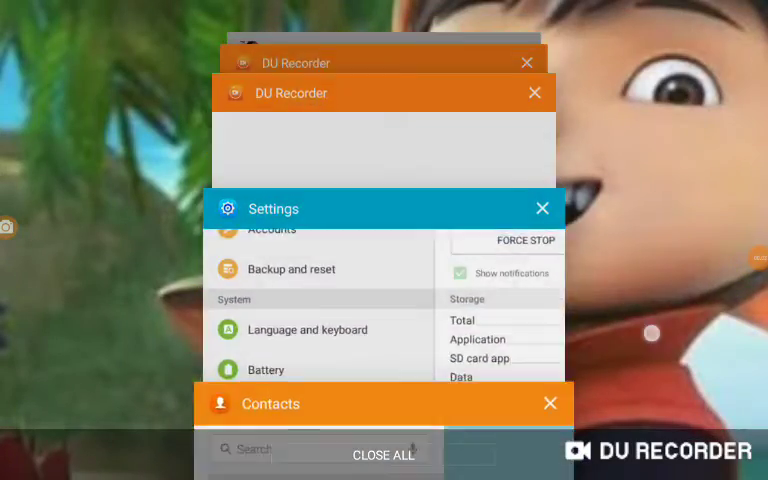
scroll(384, 260, "up", 3)
scroll(384, 260, "up", 3)
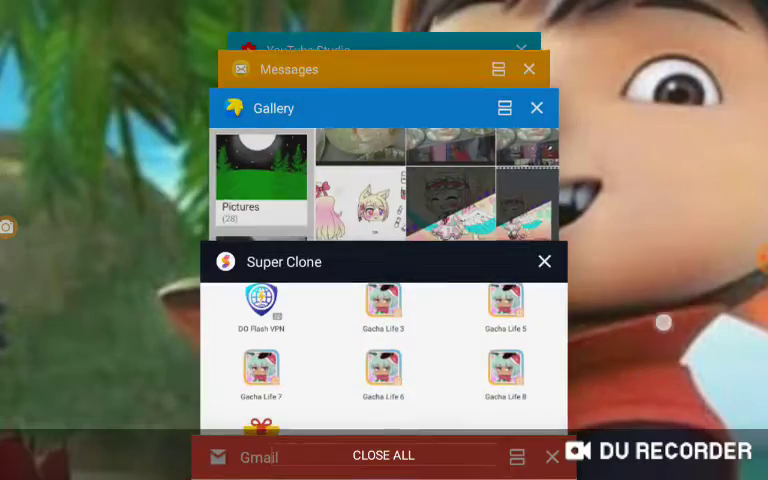
scroll(384, 260, "up", 3)
scroll(384, 260, "up", 3)
scroll(384, 260, "up", 3)
scroll(384, 260, "up", 3)
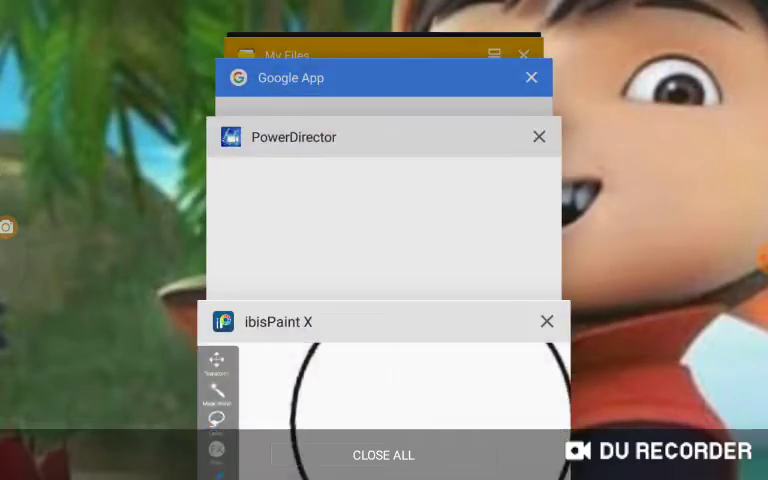
scroll(384, 260, "up", 2)
scroll(384, 260, "down", 3)
scroll(384, 260, "down", 3)
scroll(384, 260, "down", 3)
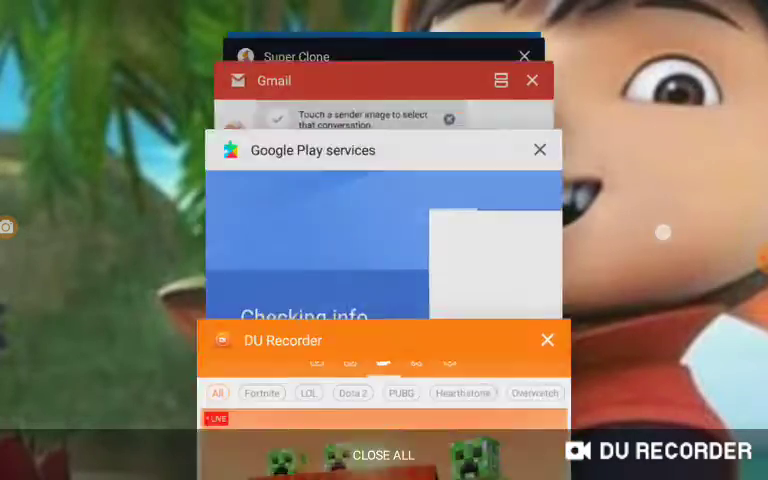
scroll(384, 260, "down", 2)
scroll(384, 260, "down", 3)
scroll(384, 260, "down", 3)
scroll(384, 260, "down", 2)
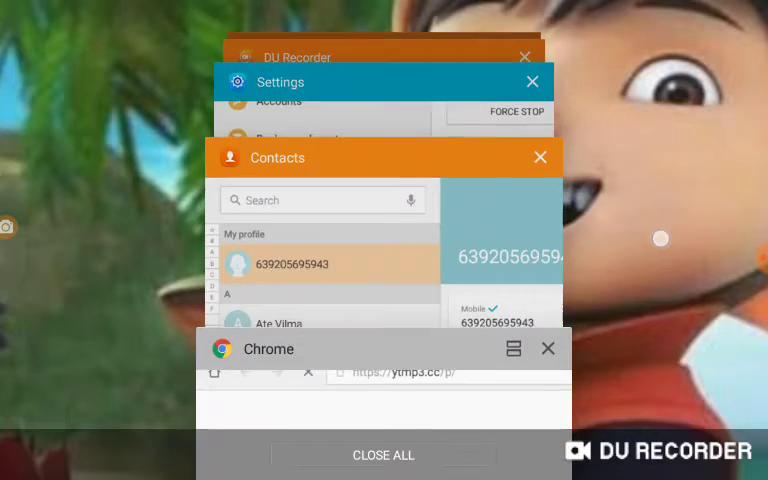
scroll(384, 260, "down", 2)
scroll(384, 260, "up", 3)
scroll(384, 260, "up", 2)
scroll(384, 260, "up", 1)
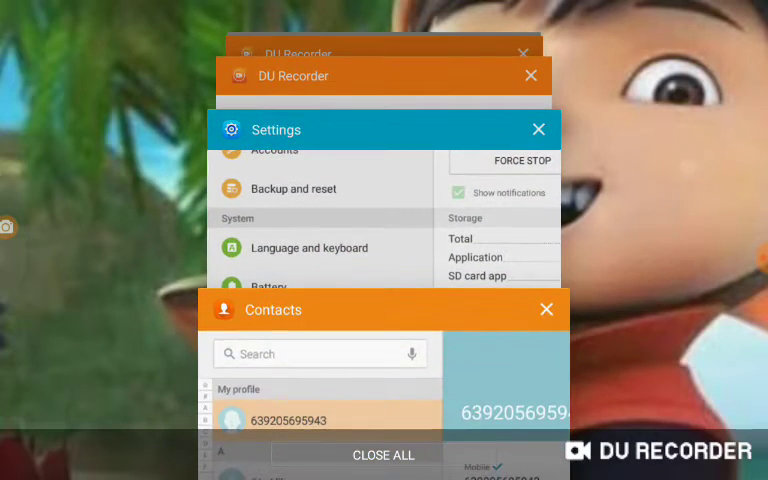
Step: Reopen Settings from recent apps, landing on the Internet app's info page
left_click(320, 220)
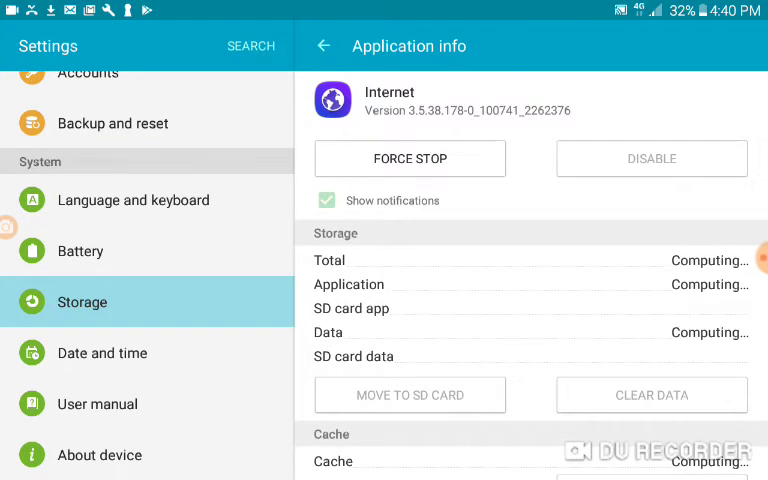
scroll(530, 300, "down", 1)
scroll(530, 300, "down", 1)
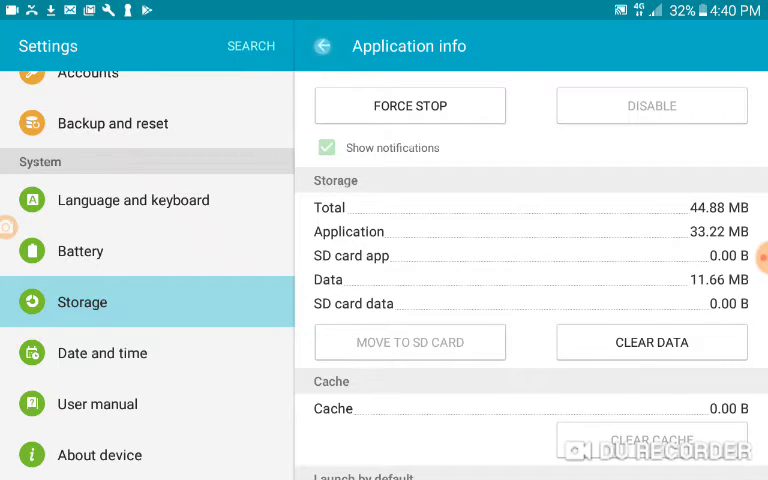
Step: Go back from the Internet app's info to the all-apps list sorted by size
left_click(323, 46)
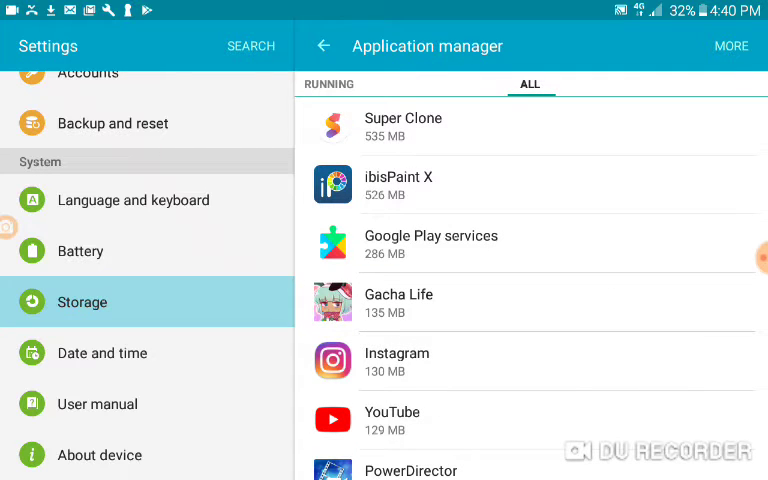
Step: Look over the Super Clone and Gacha Life app details, returning to the list each time
left_click(403, 127)
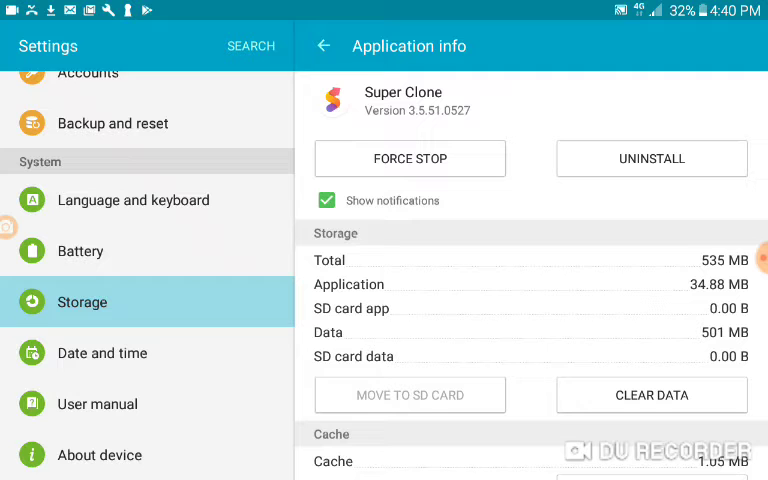
left_click(323, 46)
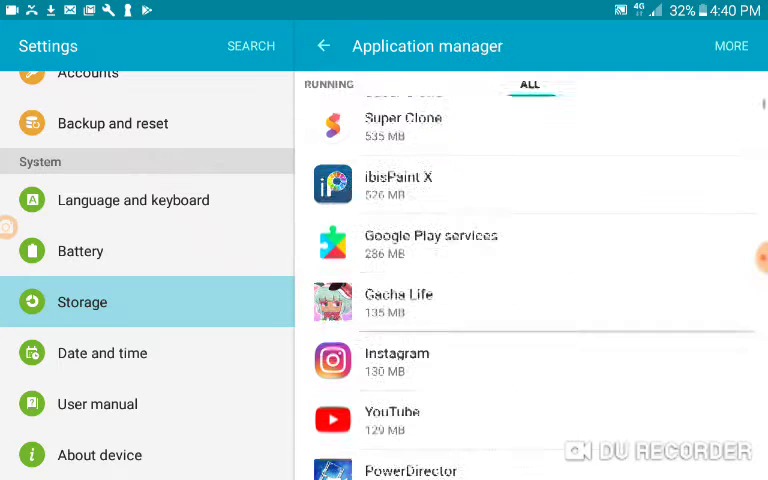
left_click(600, 302)
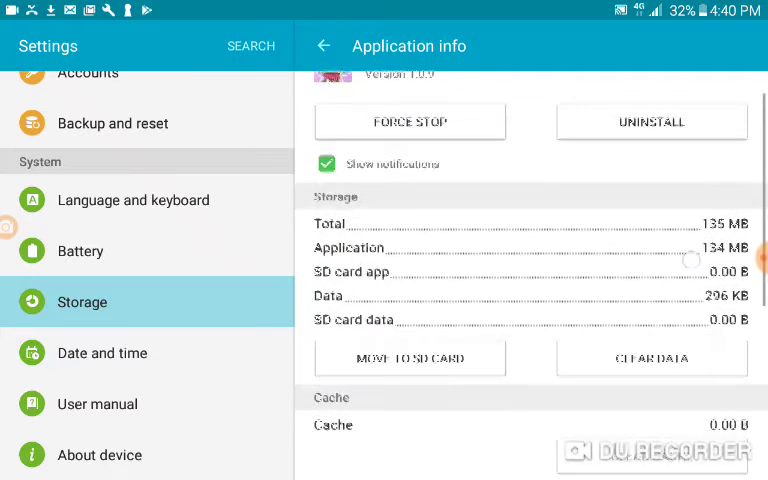
left_click(330, 46)
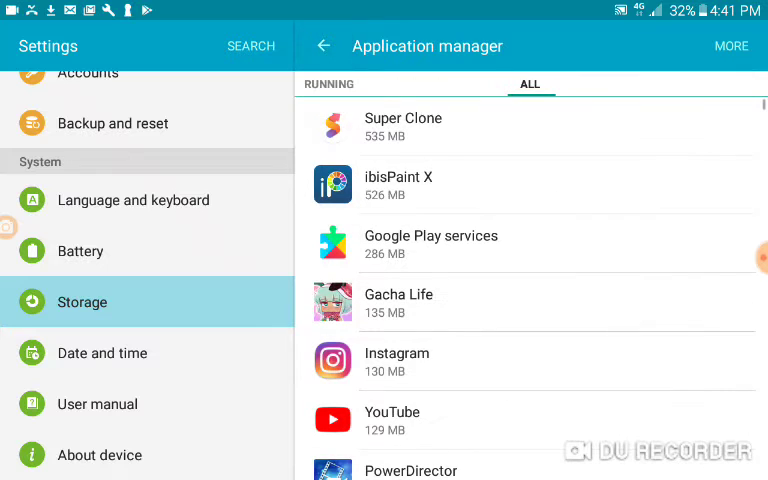
left_click_drag(550, 350, 550, 230)
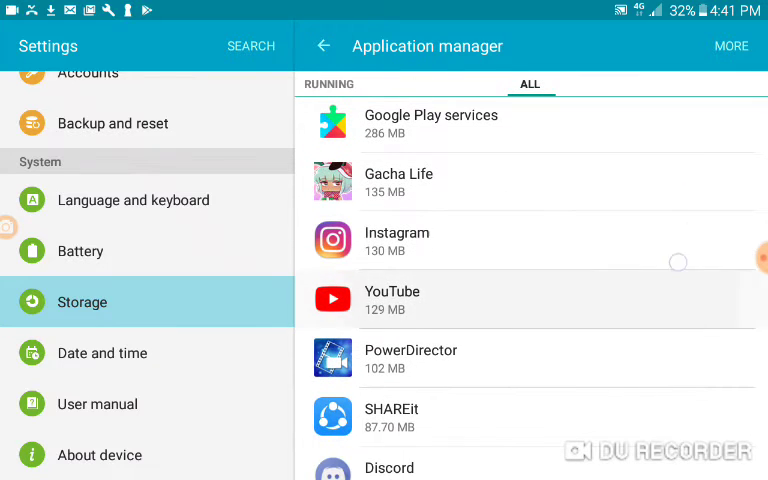
Step: Clear YouTube's cached data and return to the app list
left_click(530, 300)
scroll(530, 300, "down", 1)
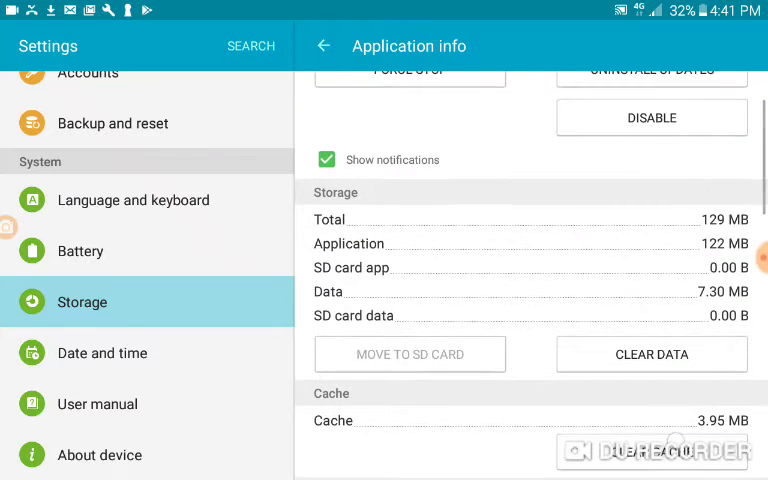
left_click(652, 460)
left_click(323, 46)
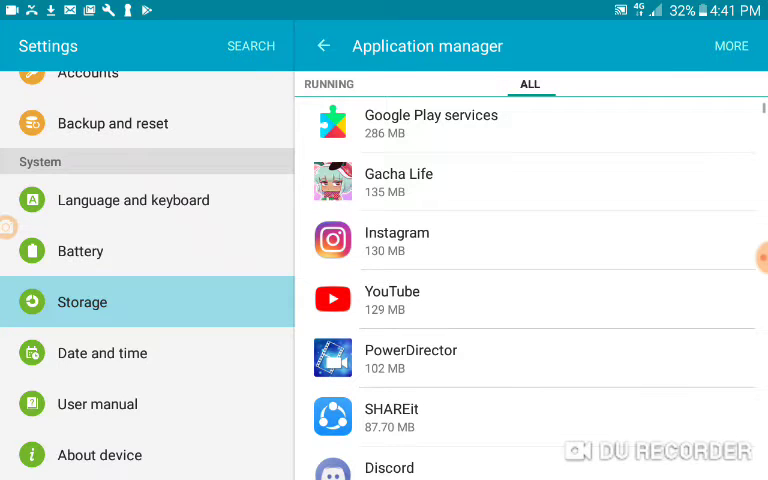
Step: Clear the cached data of Instagram and Google Play Store
left_click(530, 240)
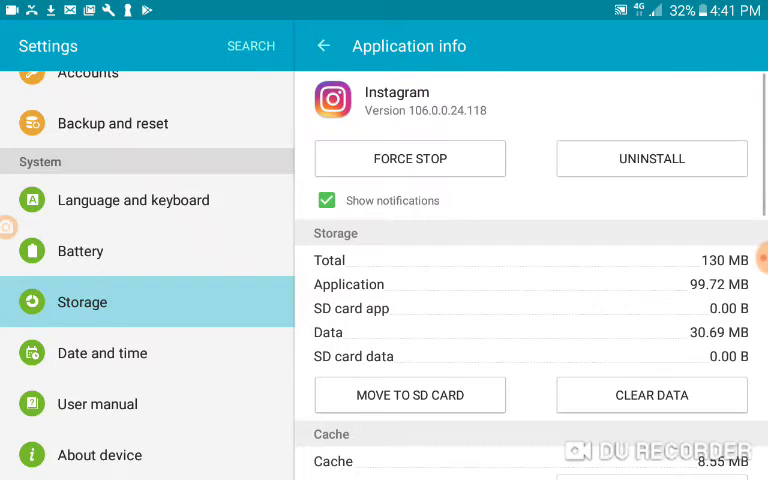
scroll(530, 300, "down", 1)
left_click(652, 436)
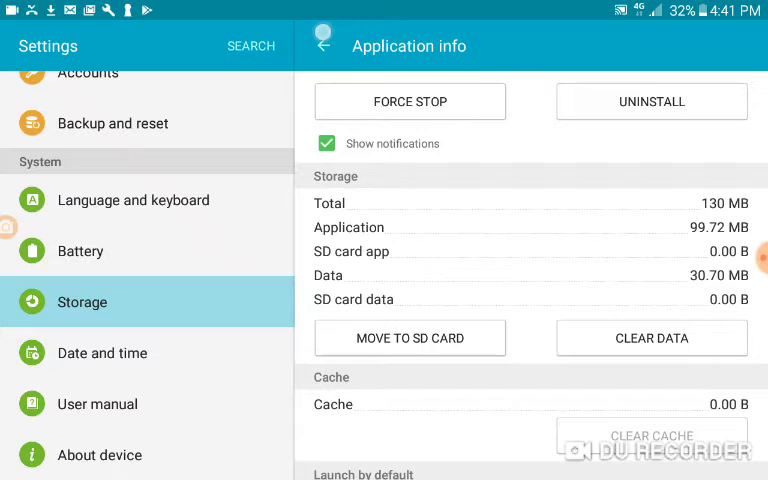
left_click(323, 46)
scroll(530, 300, "down", 2)
left_click(530, 440)
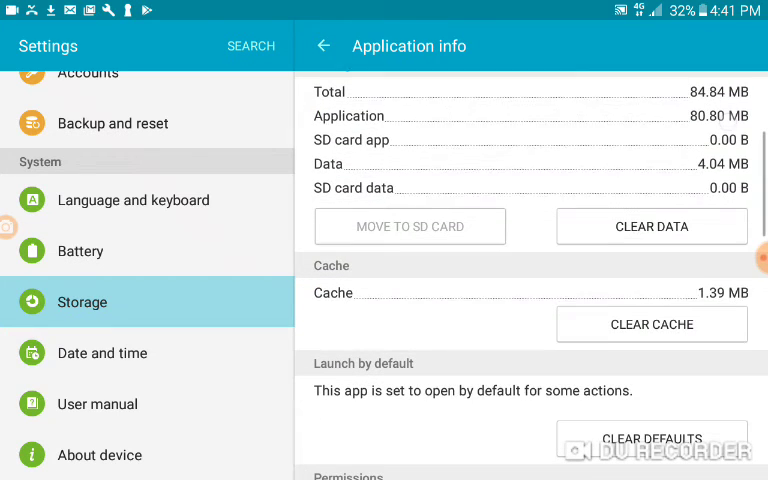
left_click(652, 321)
Step: Check Discord's details, then clear SHAREit's cache and return to the app list
left_click(323, 46)
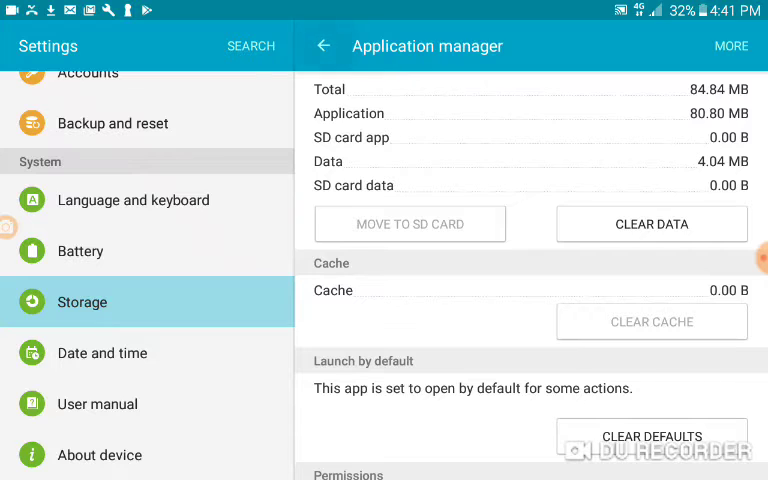
left_click(530, 381)
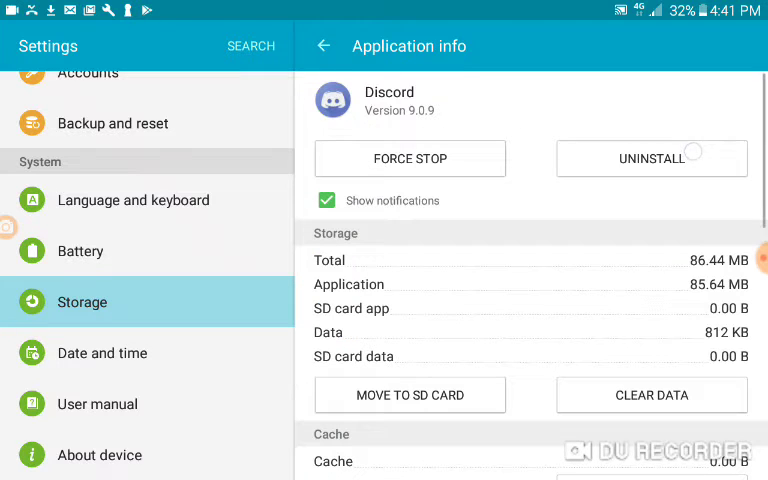
left_click(323, 46)
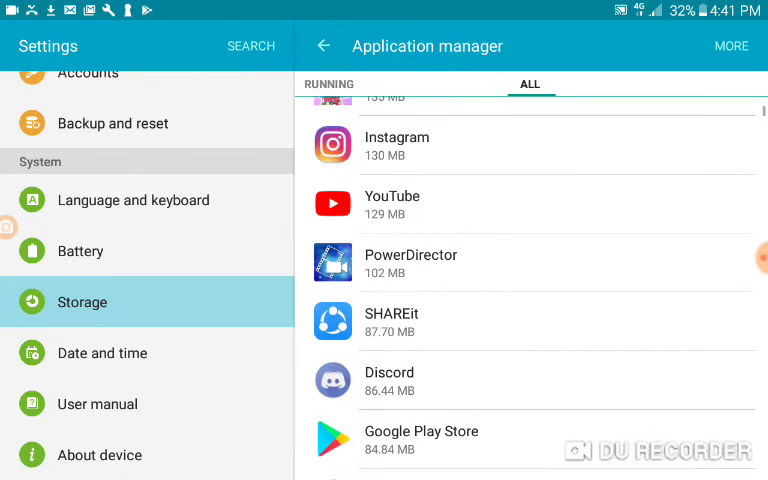
left_click(530, 322)
scroll(530, 280, "down", 1)
left_click(651, 440)
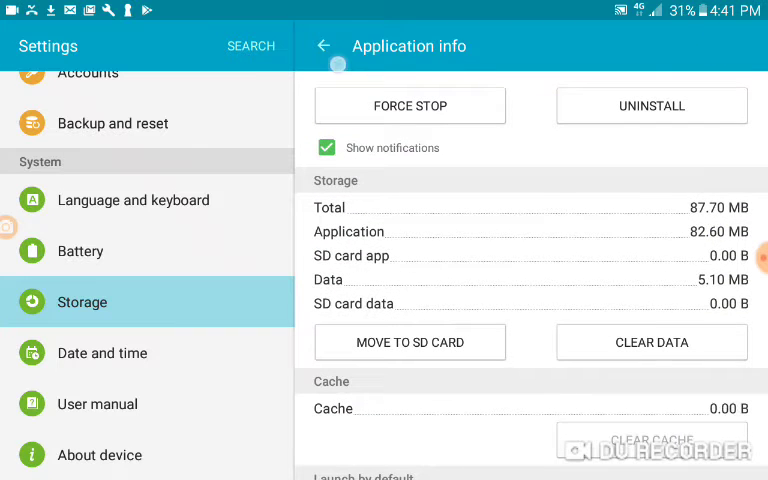
left_click(323, 46)
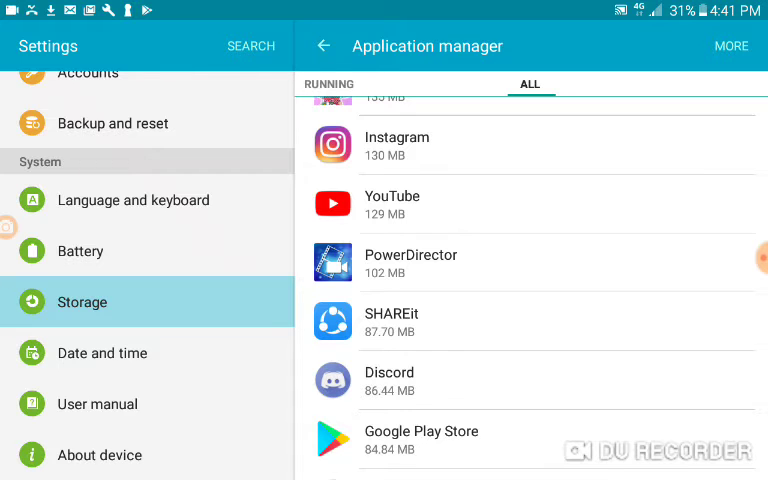
Step: Check PowerDirector, clear Chrome's 4.30 MB cache, and open DU Recorder's details
left_click(530, 263)
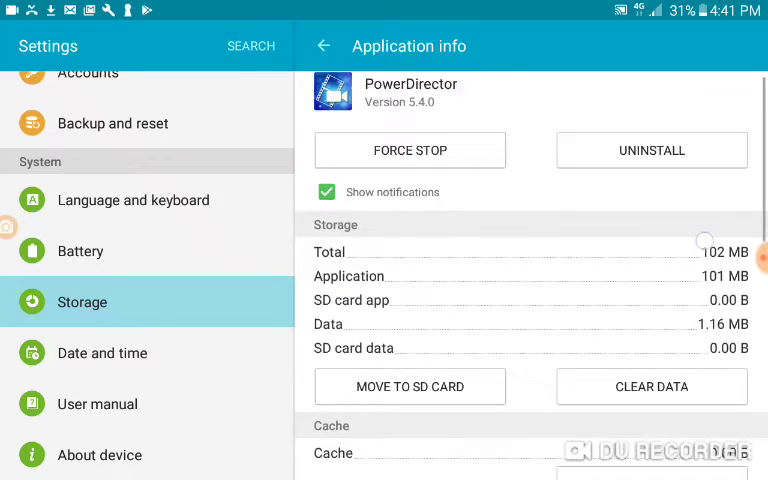
scroll(695, 278, "down", 1)
left_click(323, 46)
scroll(534, 343, "down", 2)
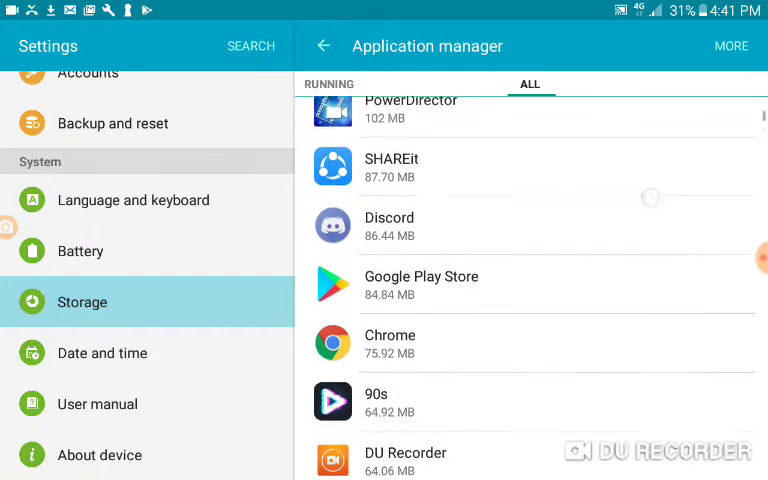
left_click(530, 319)
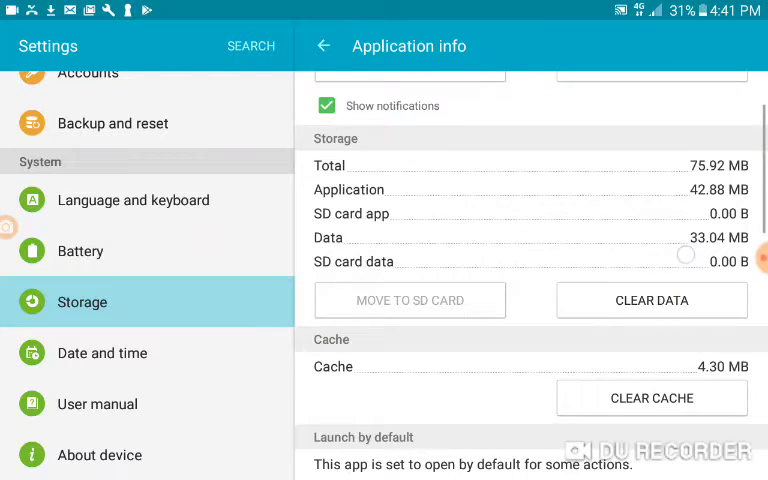
scroll(540, 300, "down", 2)
left_click(652, 342)
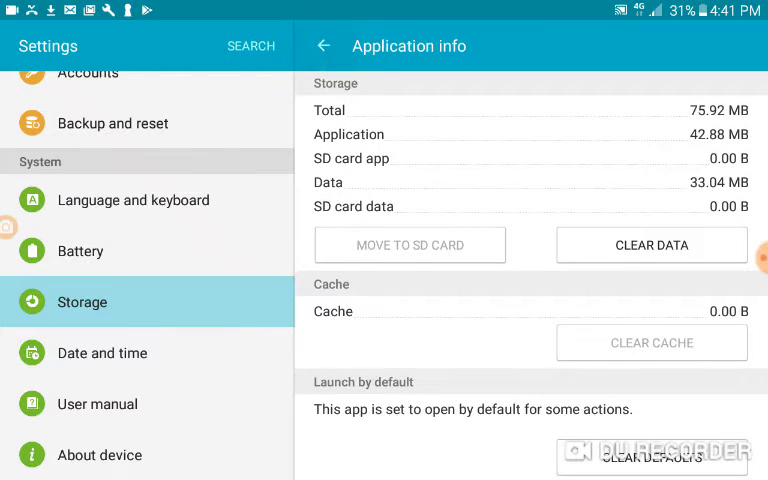
left_click(323, 46)
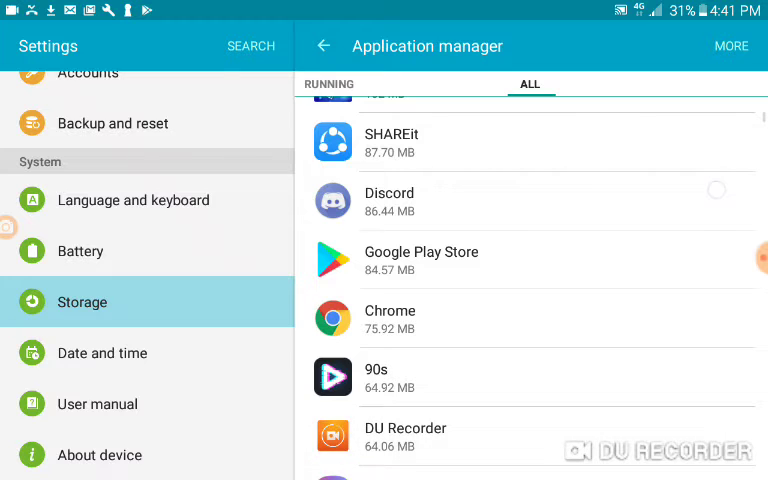
left_click(530, 437)
scroll(540, 300, "down", 2)
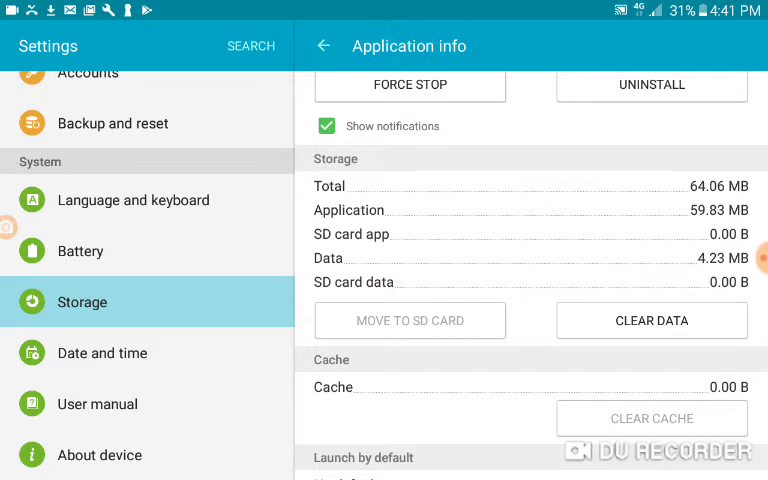
Step: Check DU Recorder again, then clear YT Studio's cached data
left_click(323, 46)
scroll(540, 300, "down", 2)
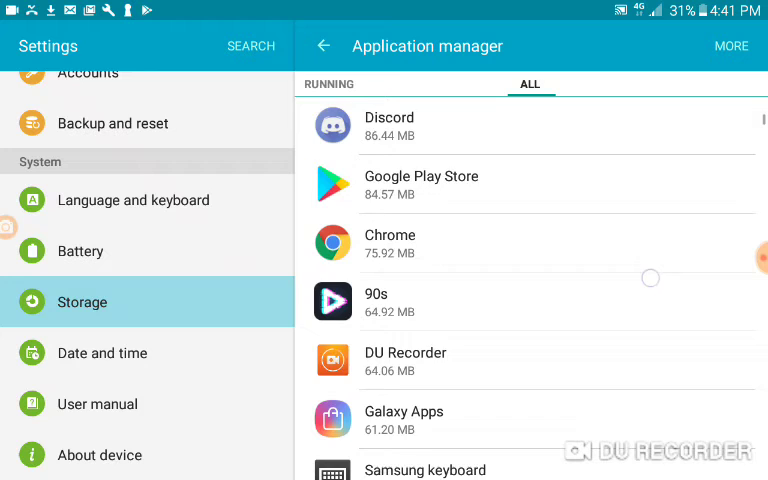
left_click(689, 320)
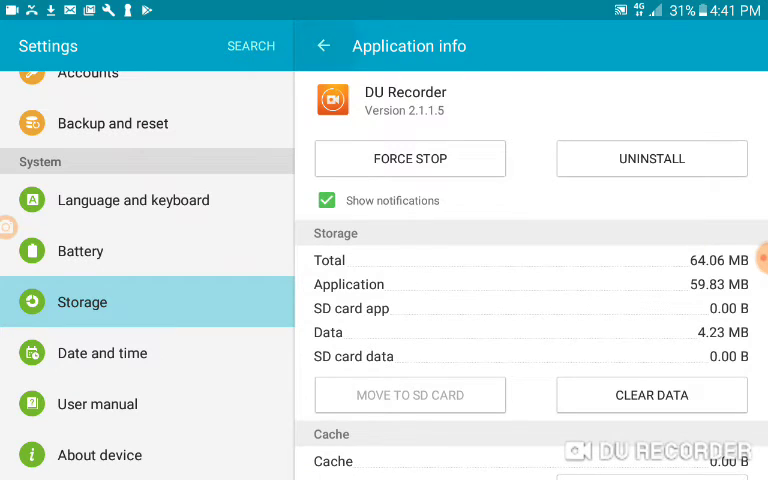
left_click(323, 46)
scroll(540, 280, "down", 4)
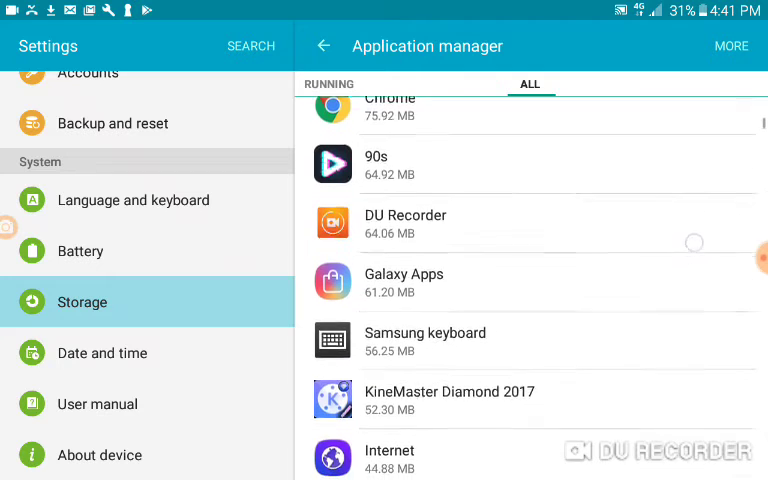
scroll(676, 264, "down", 1)
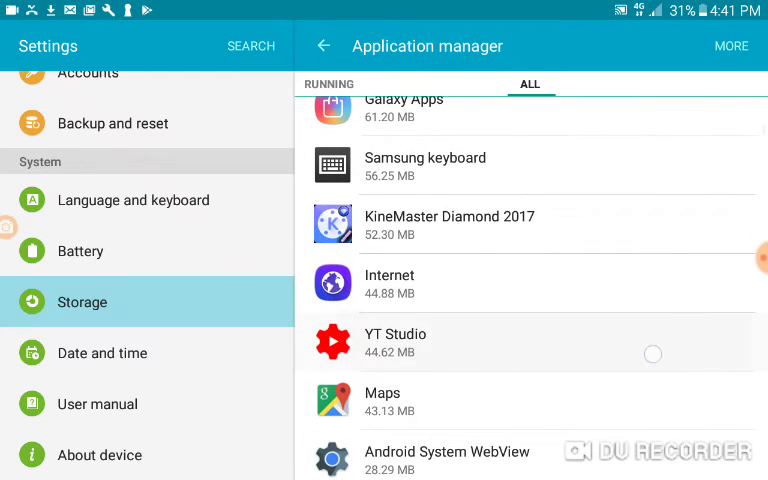
left_click(660, 350)
scroll(540, 280, "down", 1)
left_click(652, 437)
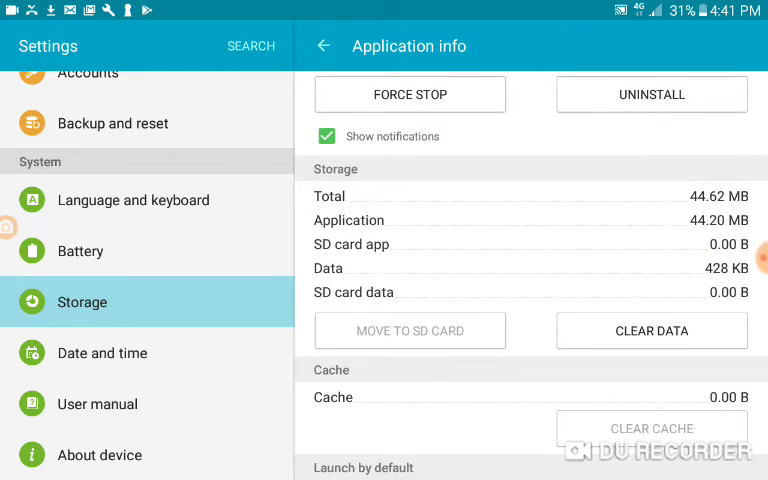
key("Escape")
scroll(540, 280, "down", 3)
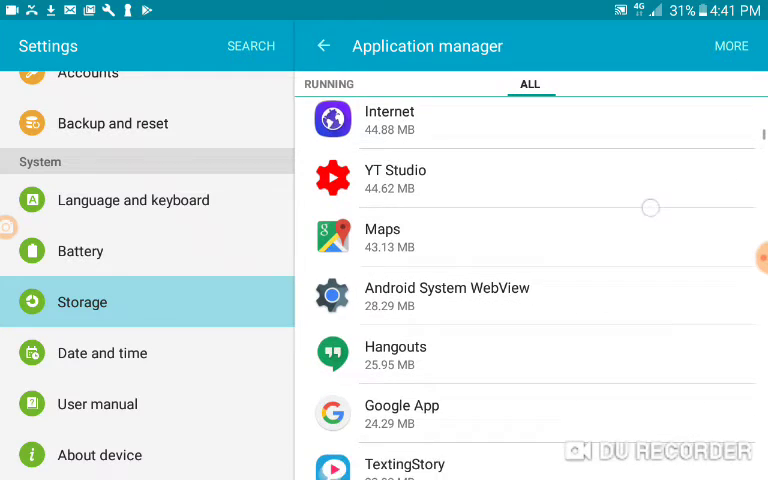
scroll(540, 280, "down", 5)
scroll(540, 280, "down", 5)
scroll(540, 280, "up", 10)
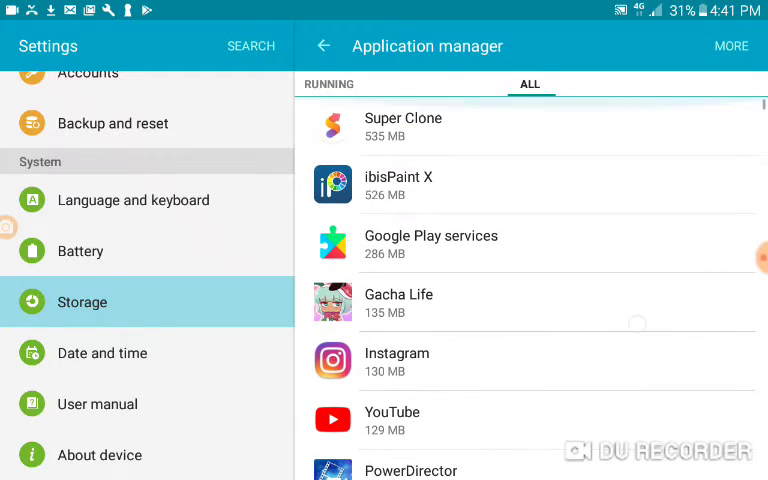
Step: Check ibisPaint X's details, then switch back to the Play Store's Twitch page
left_click(530, 185)
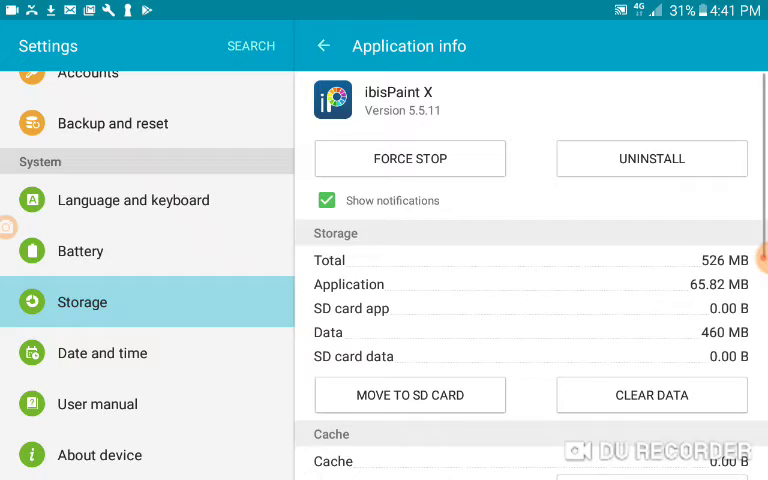
key("alt+Tab")
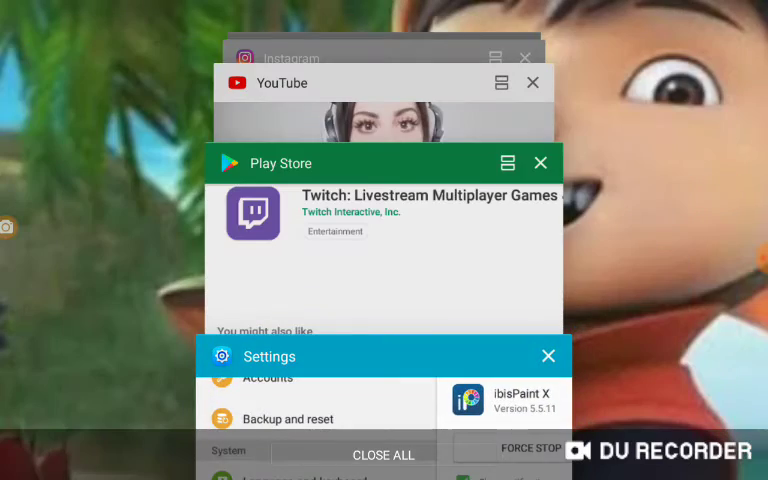
left_click(383, 250)
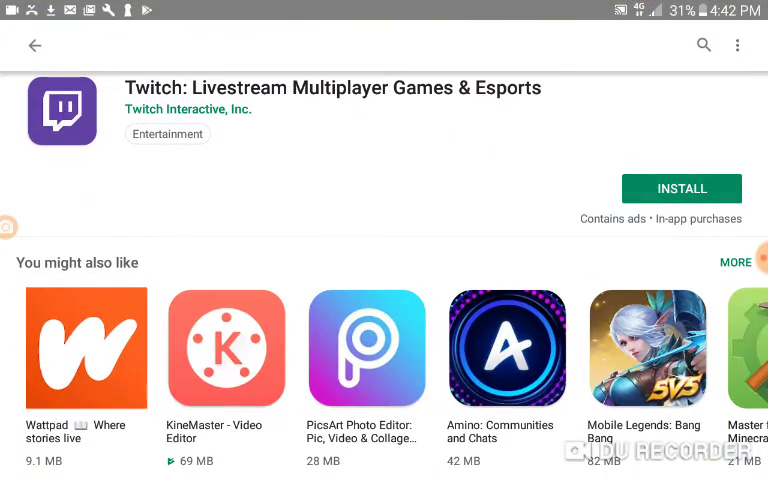
Step: Install Twitch and accept its permissions, letting the download reach 41% of 26.20 MB
left_click(682, 188)
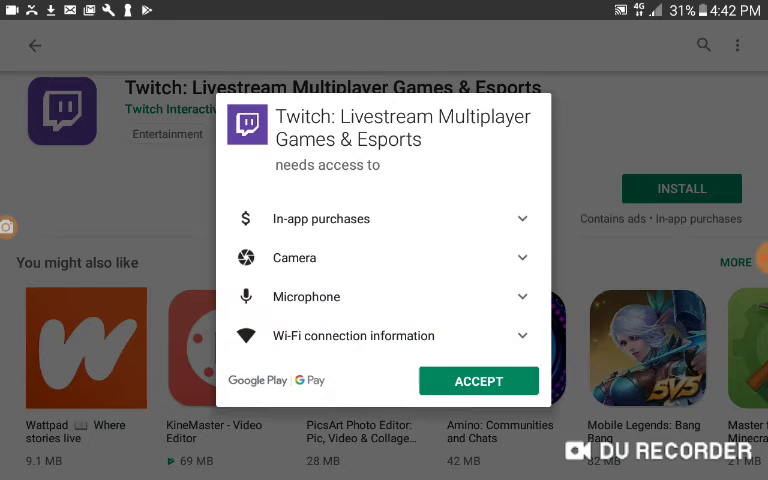
left_click(478, 381)
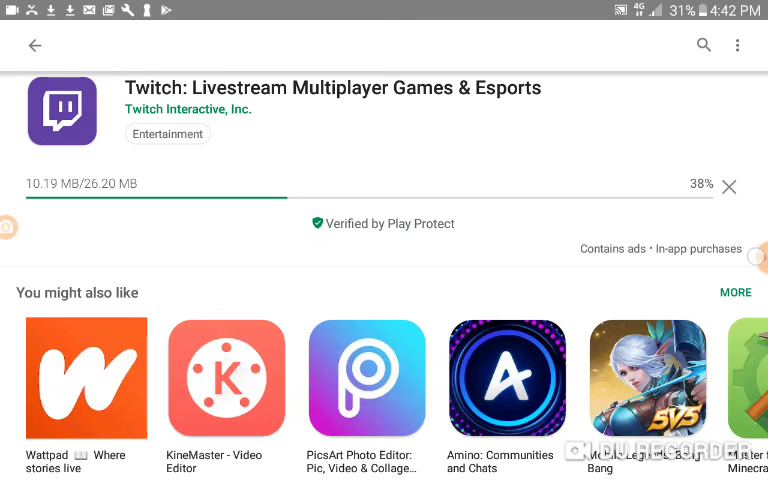
left_click(756, 256)
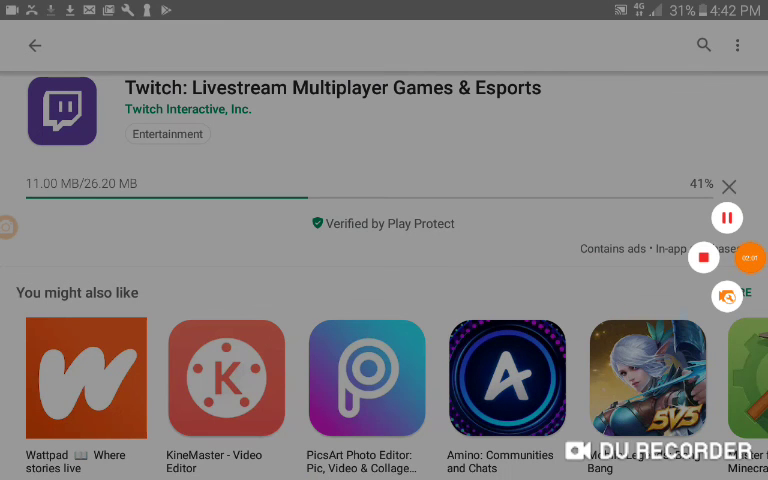